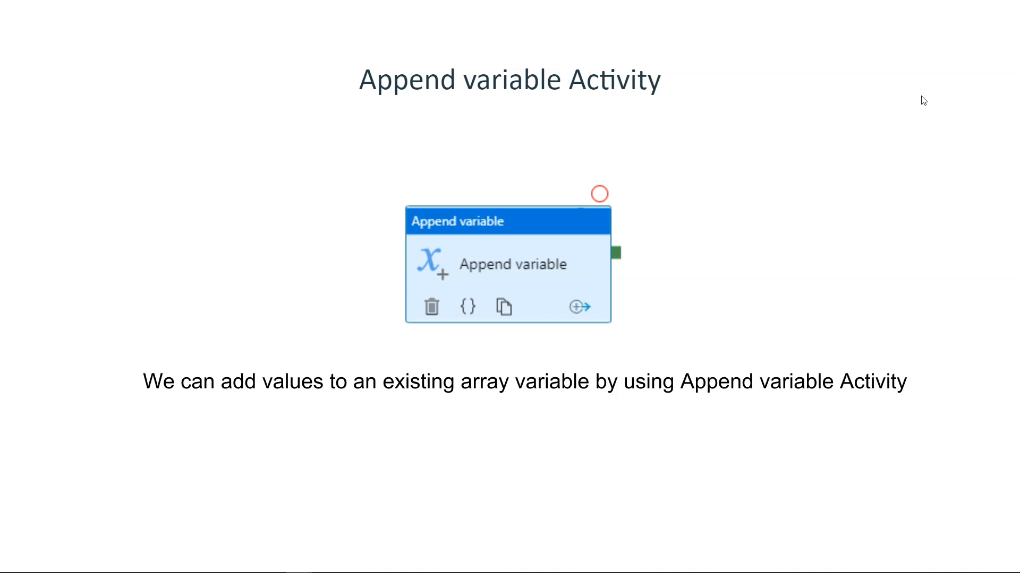
left_click(816, 218)
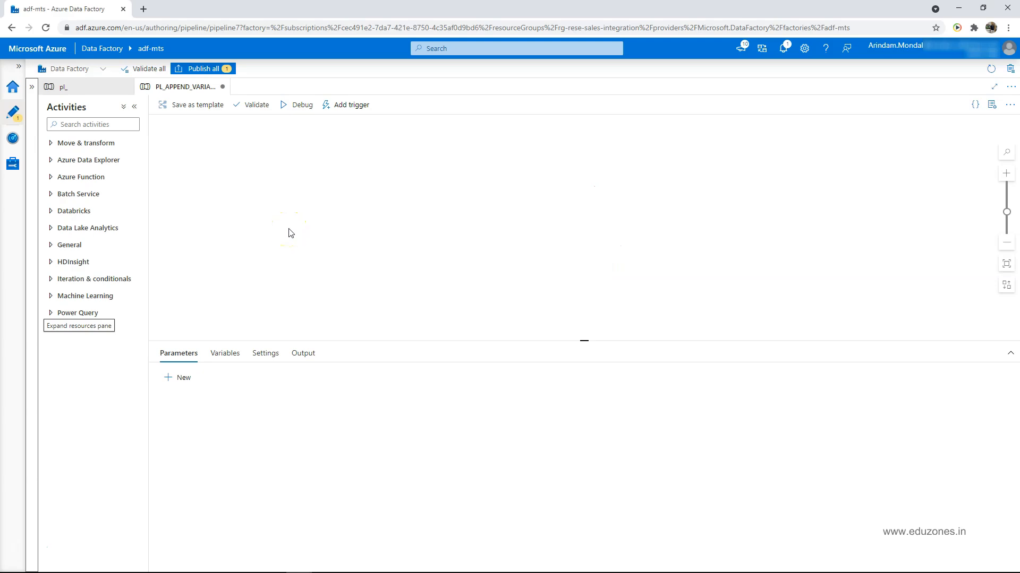
- Add an Append variable activity from the General activities to the pipeline canvas
left_click(348, 20)
left_click(69, 245)
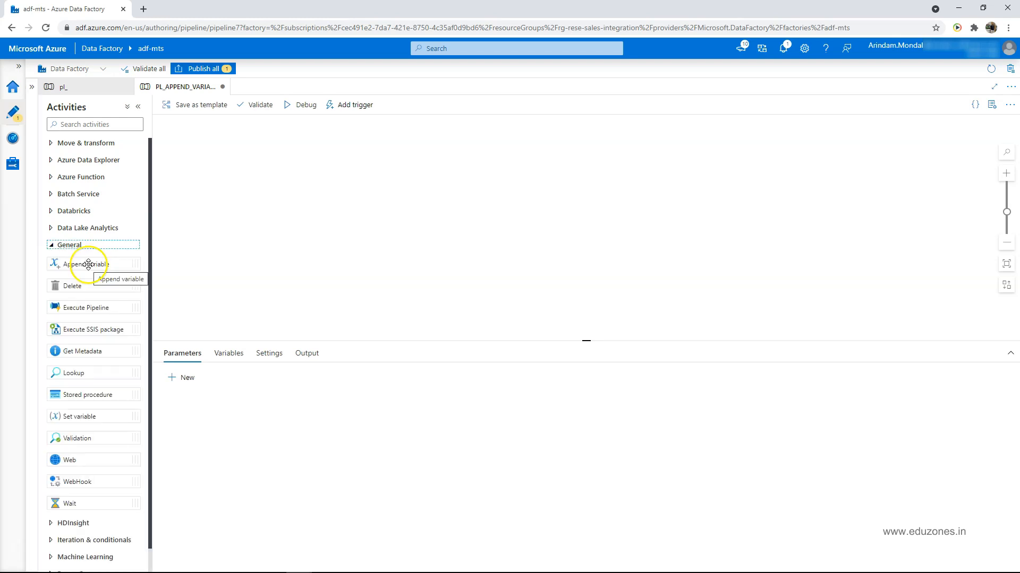
left_click_drag(86, 267, 372, 208)
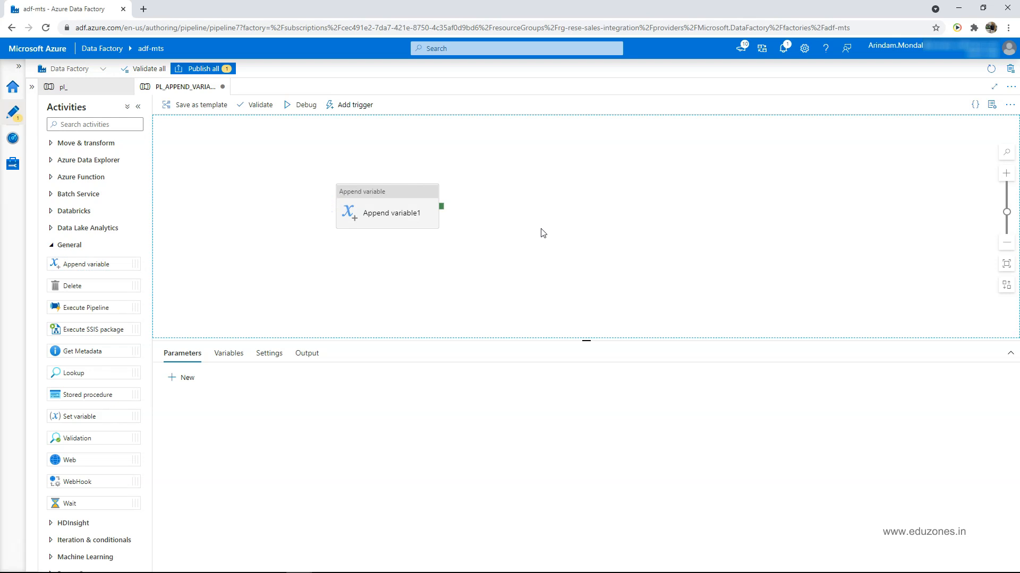
- Create a pipeline variable named VAR_ARRAY with the type Array
left_click(228, 353)
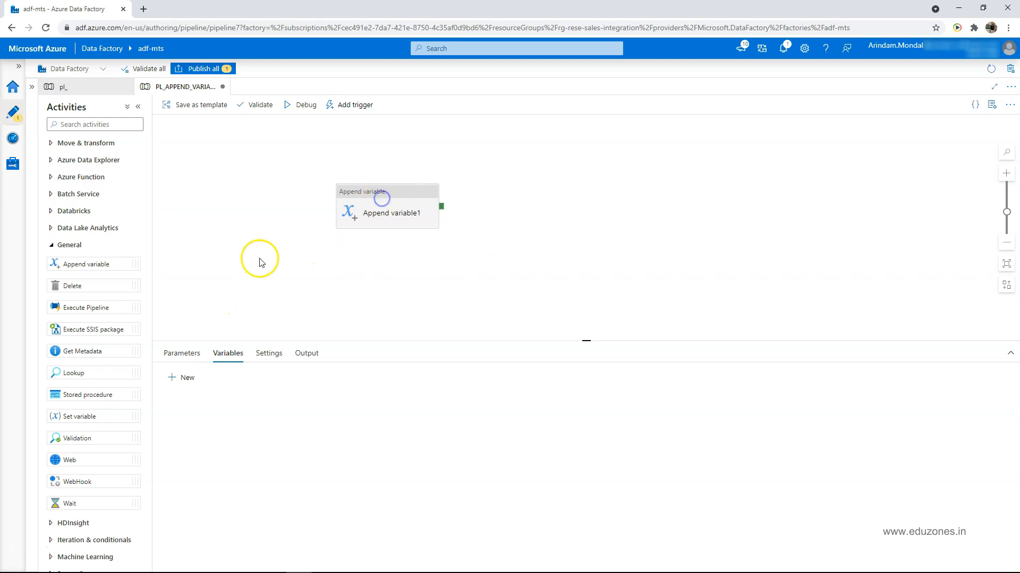
left_click(185, 379)
left_click(208, 421)
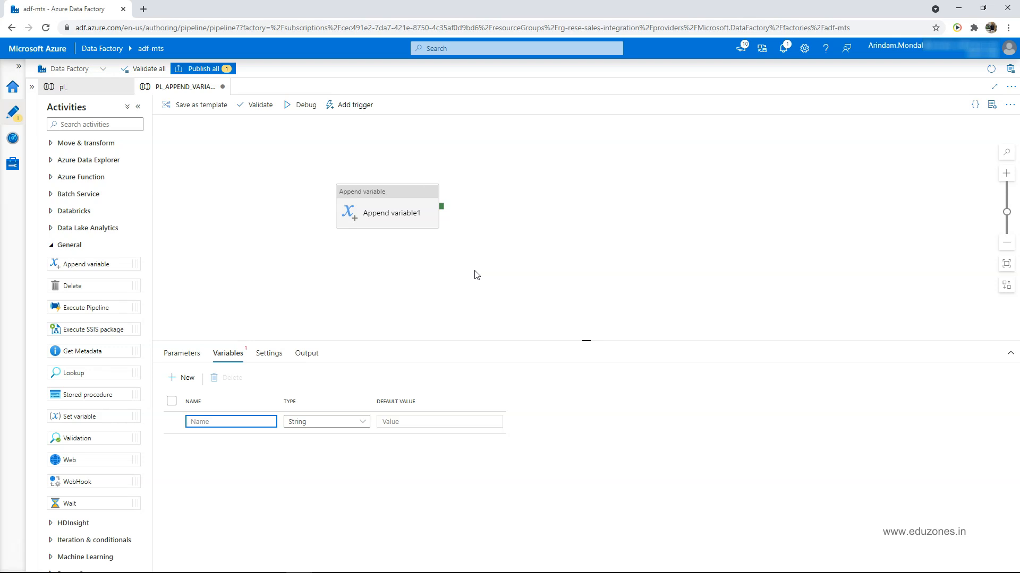
type("VAR_ARRAY")
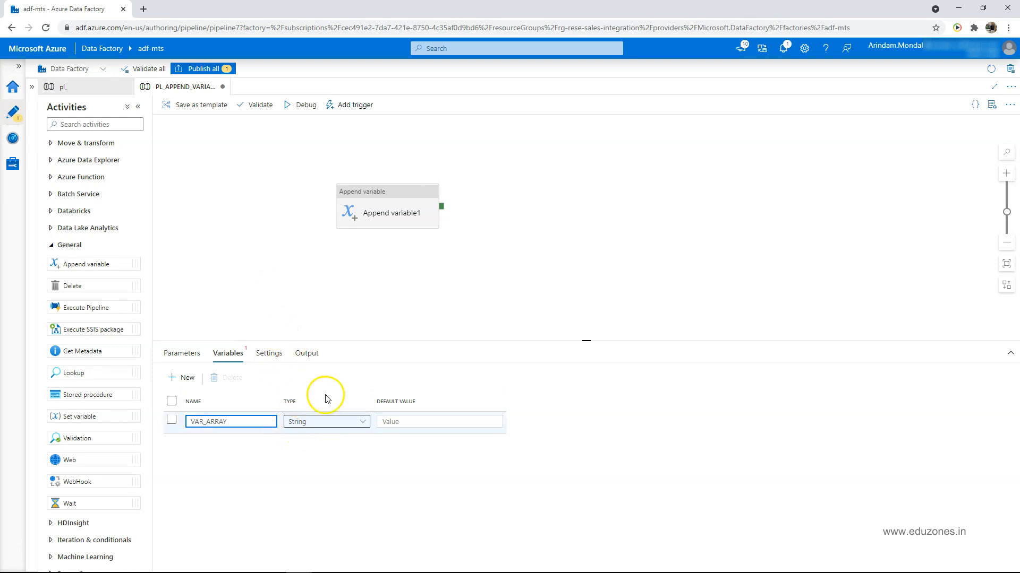
left_click(327, 421)
left_click(337, 473)
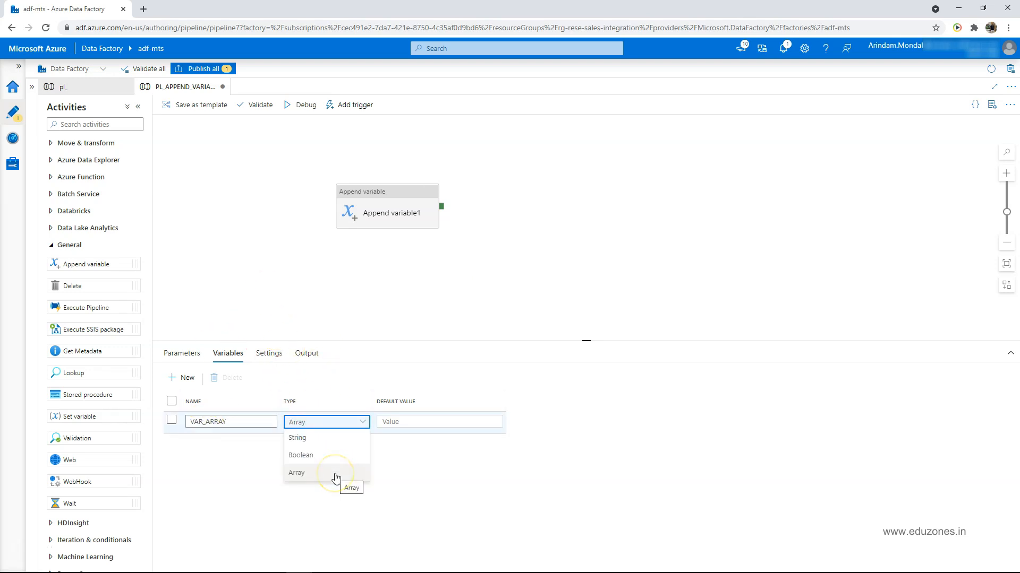
- Set the default value of the VAR_ARRAY variable to [10,20]
left_click(410, 425)
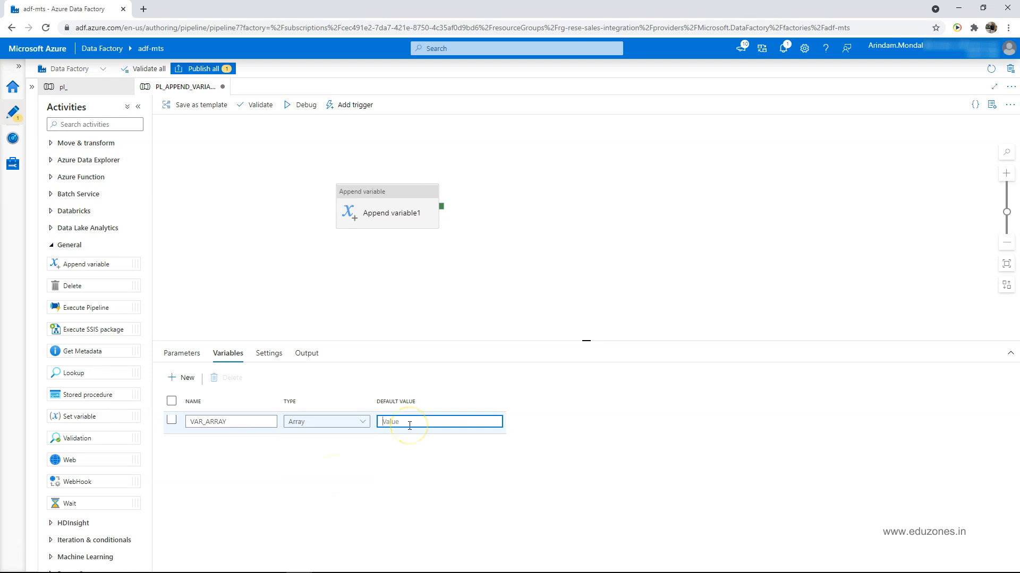
type("[10,20")
left_click(720, 410)
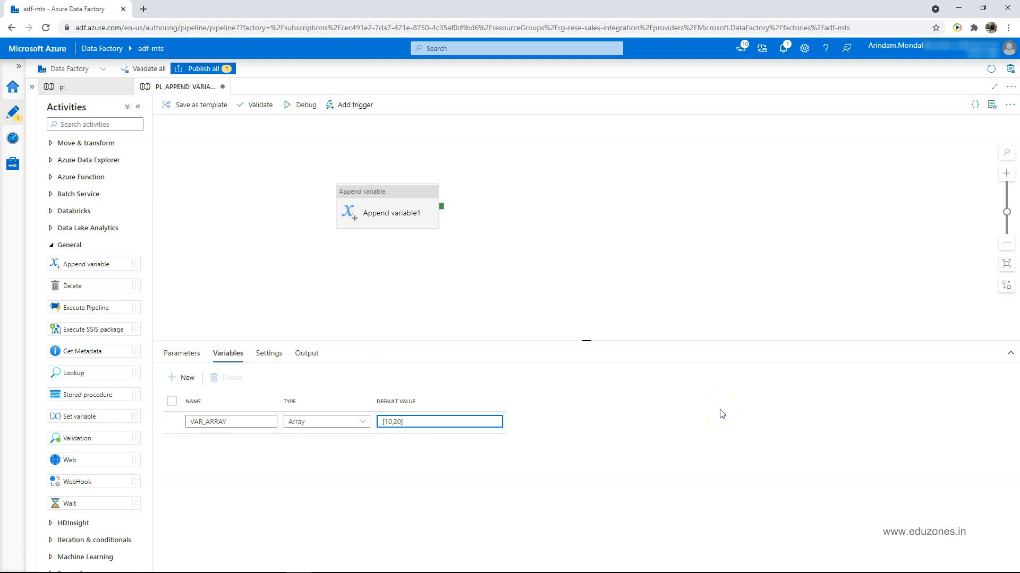
left_click(417, 422)
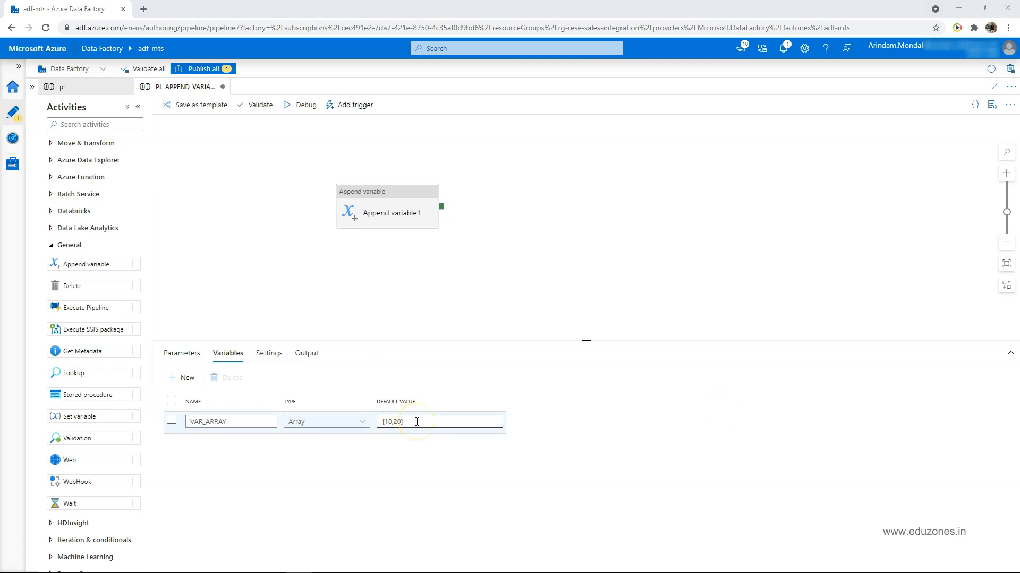
left_click(407, 423)
left_click(247, 235)
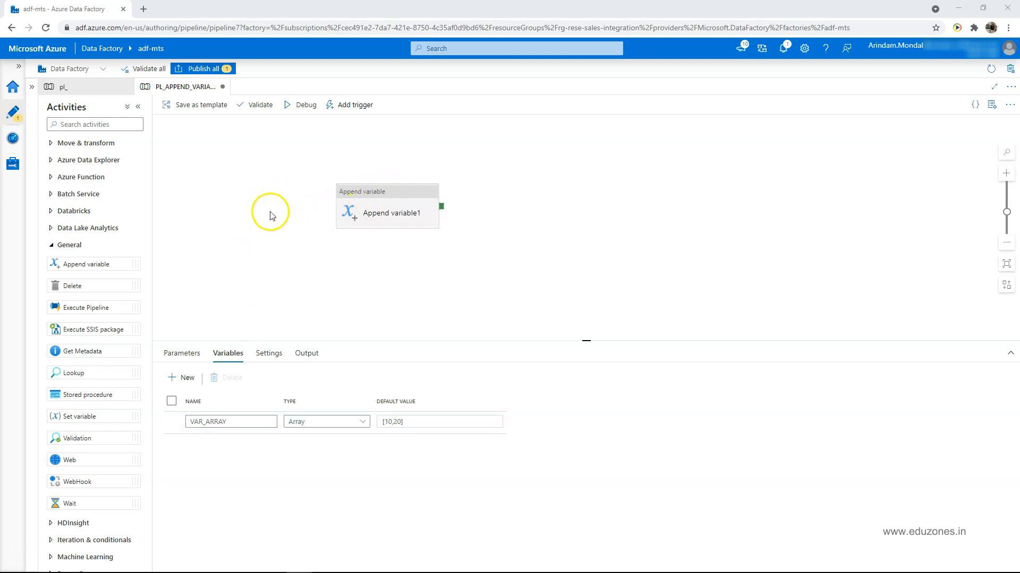
- Choose VAR_ARRAY as the variable that the Append variable activity adds to, and open its value for editing
left_click(391, 203)
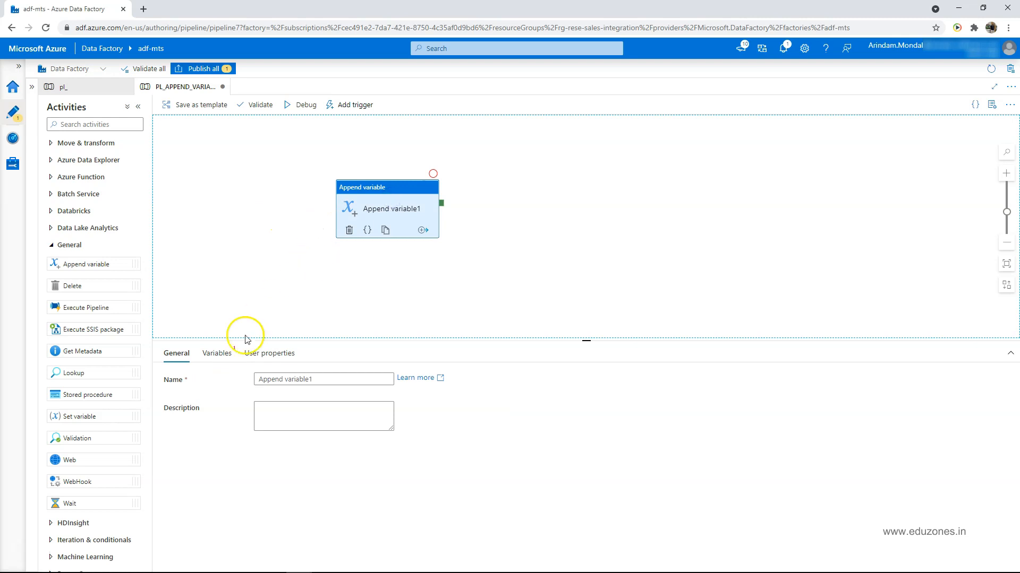
left_click(319, 379)
left_click(324, 379)
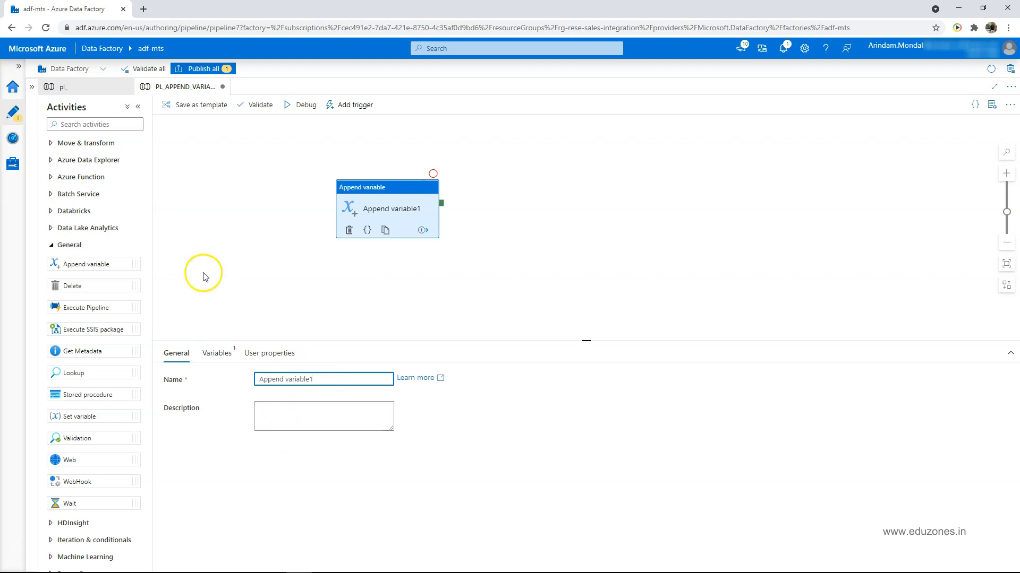
left_click(217, 354)
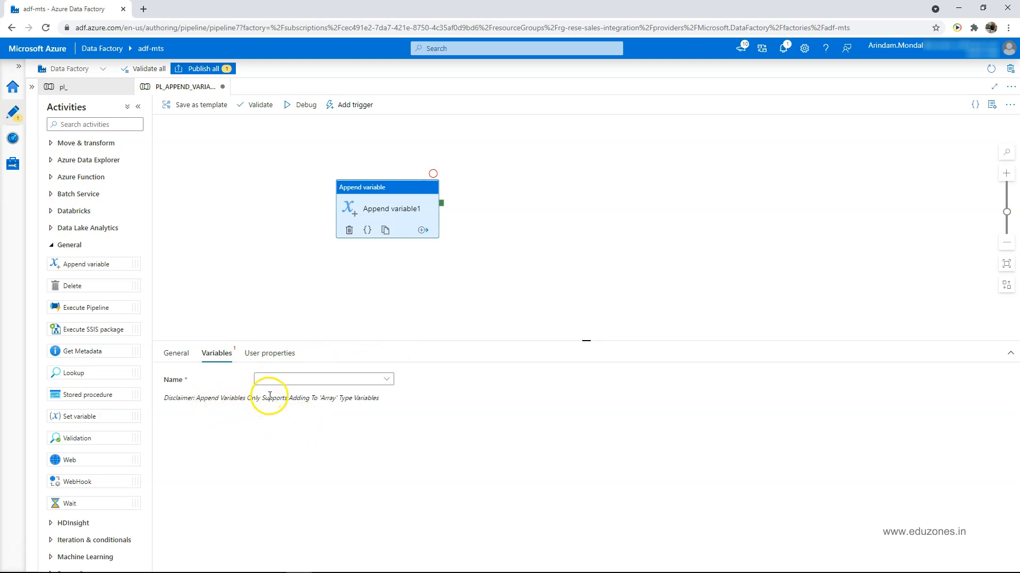
left_click(386, 380)
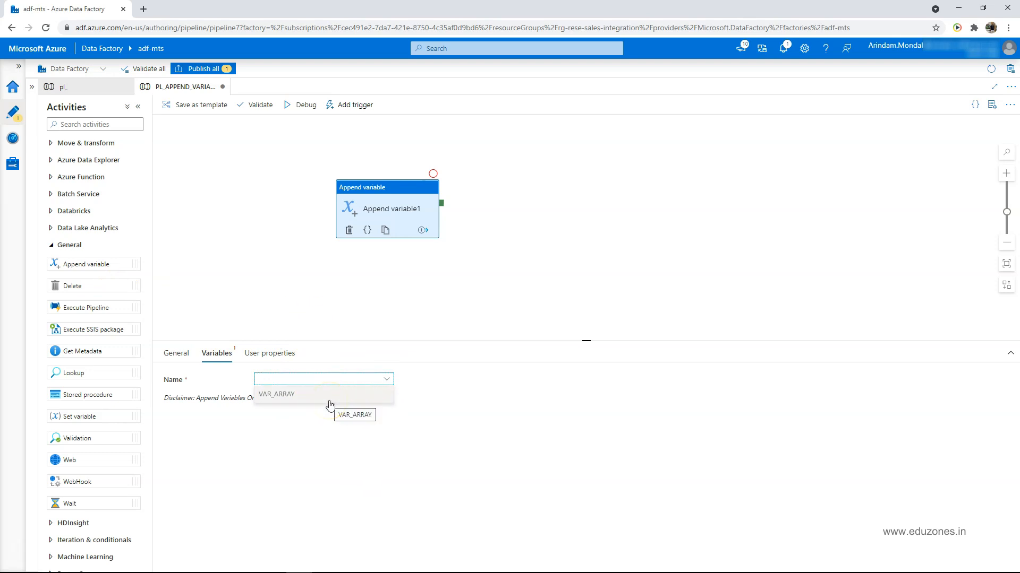
left_click(293, 396)
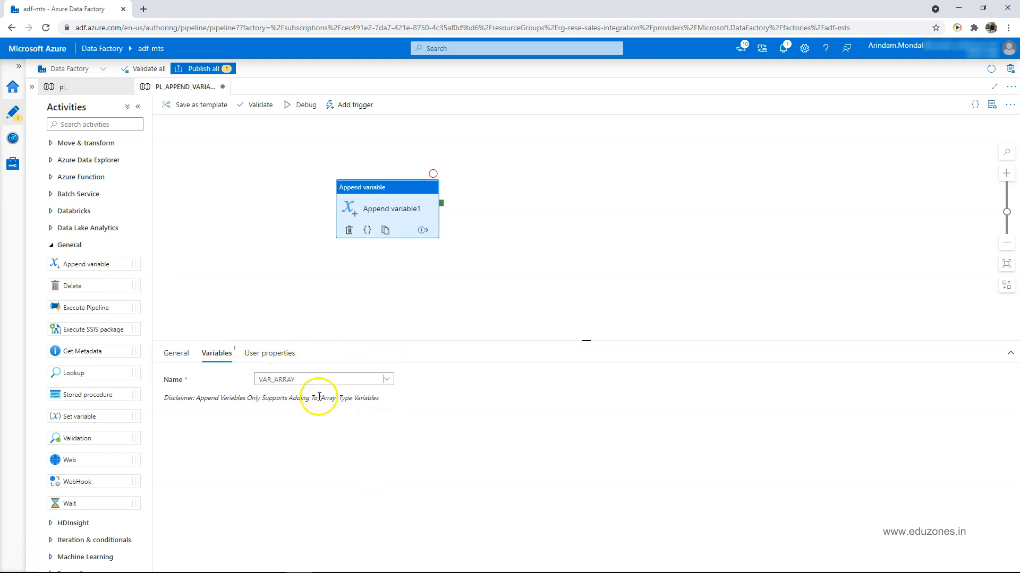
left_click(290, 407)
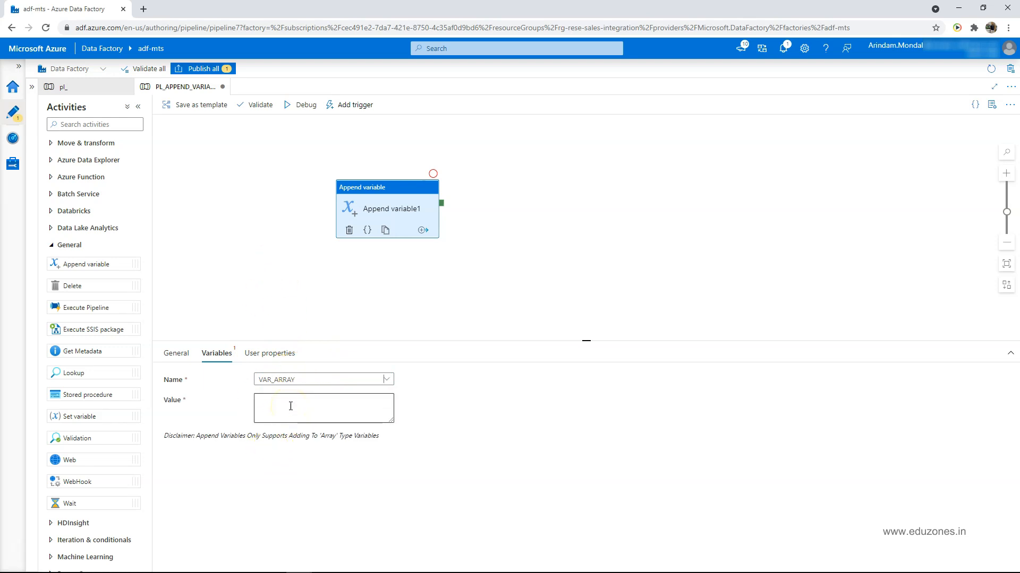
left_click(290, 406)
left_click(291, 406)
left_click(290, 405)
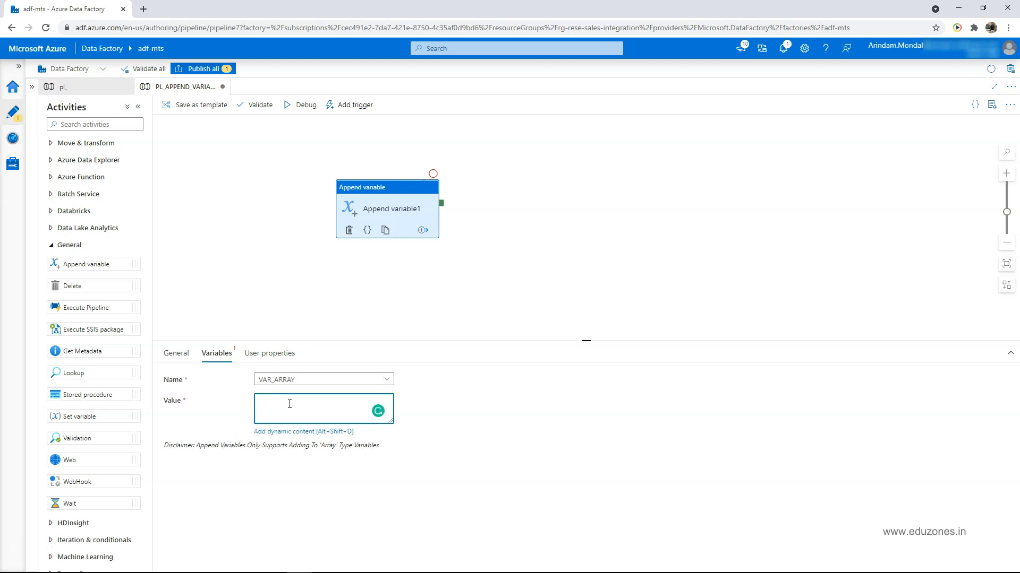
- Review the default value of VAR_ARRAY among the pipeline's variables
left_click(482, 188)
left_click(338, 254)
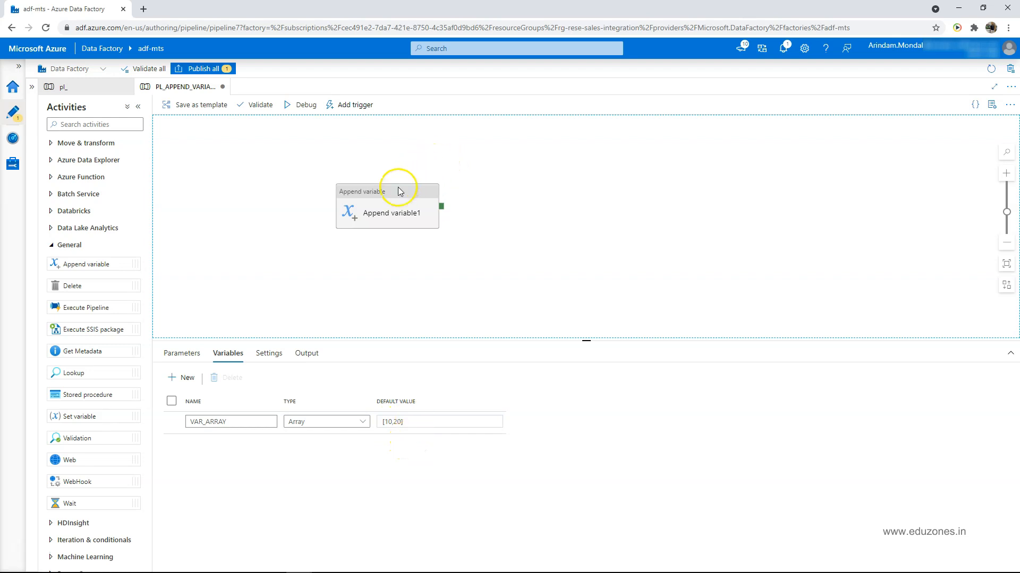
left_click(401, 422)
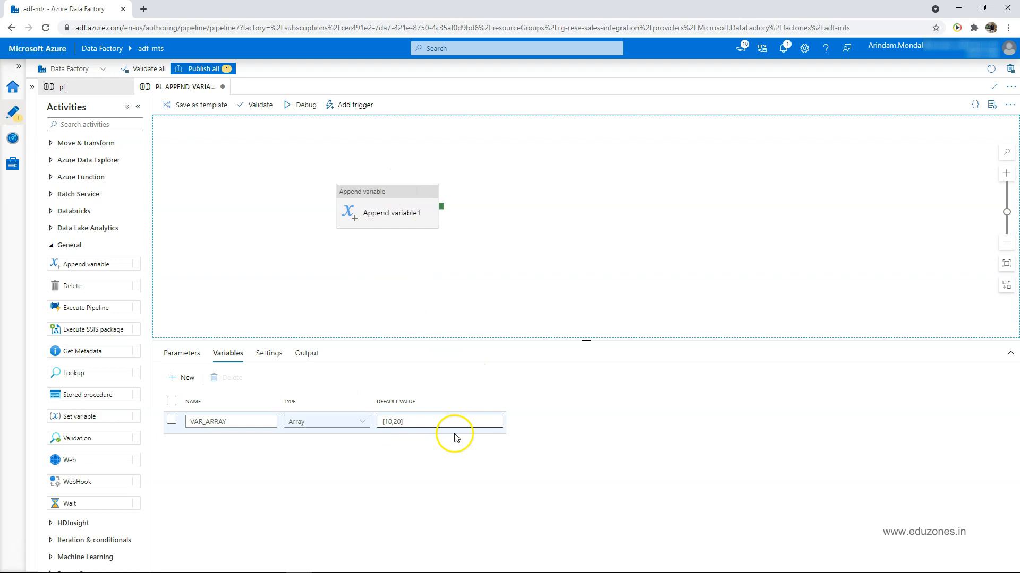
left_click(511, 196)
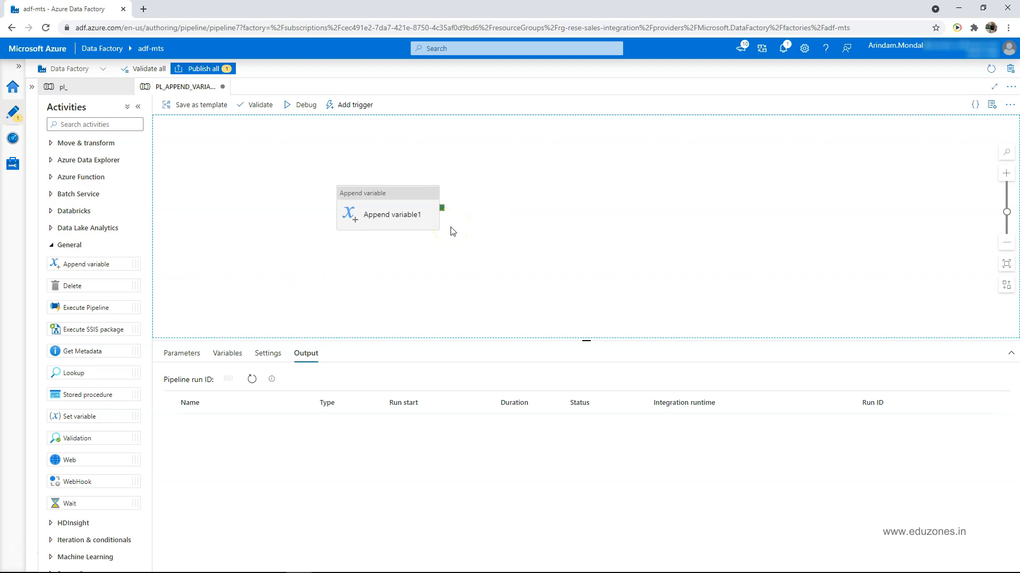
left_click(340, 247)
- Add a Stored procedure activity beside the Append variable activity and connect the Append variable activity's success output to it
scroll(68, 387, "down", 1)
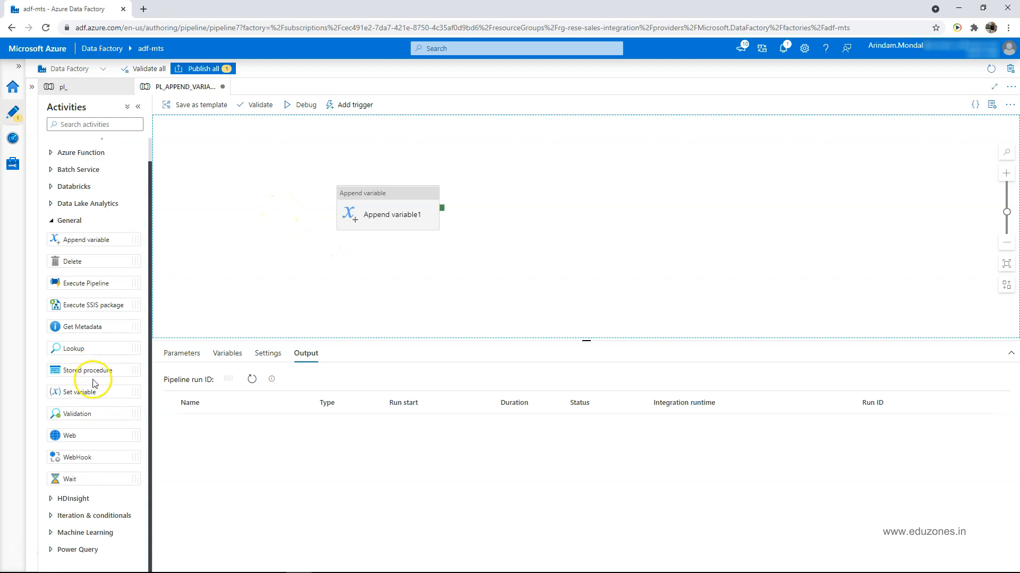
left_click_drag(84, 369, 558, 206)
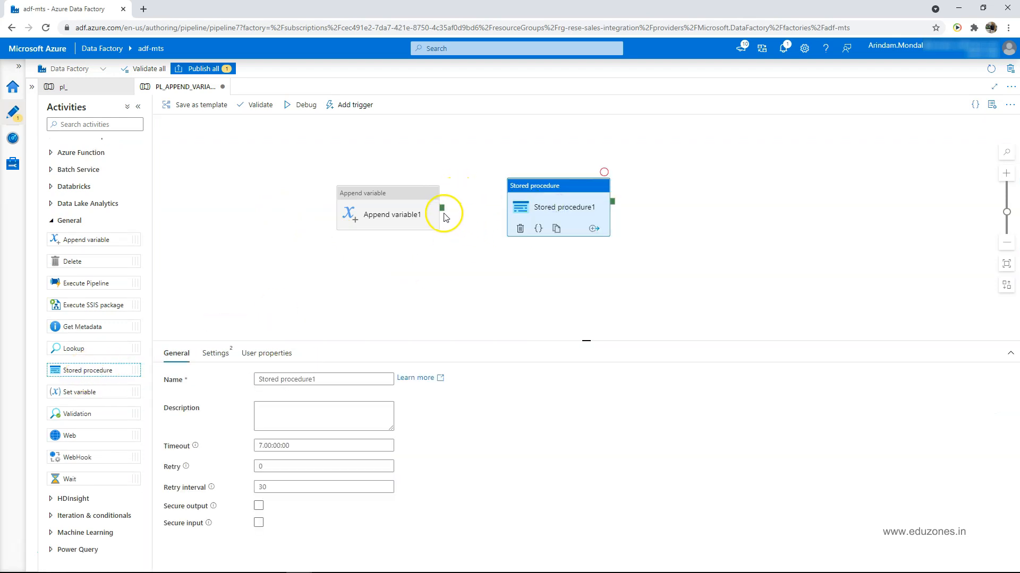
left_click_drag(442, 207, 519, 225)
- Switch to SQL Server Management Studio and run the query SELECT * FROM TBL_APPEND_VAR
left_click(352, 372)
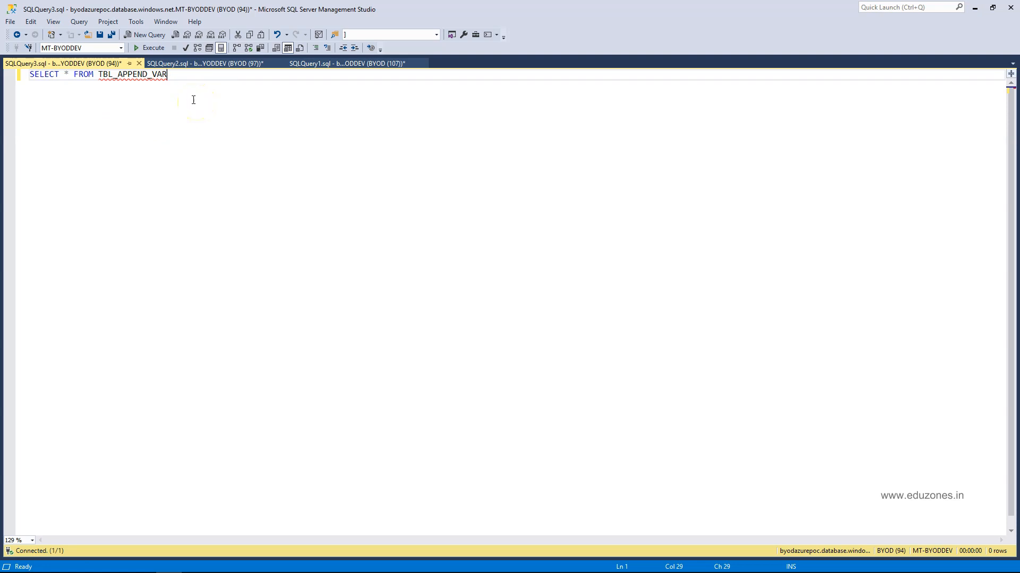
left_click(161, 49)
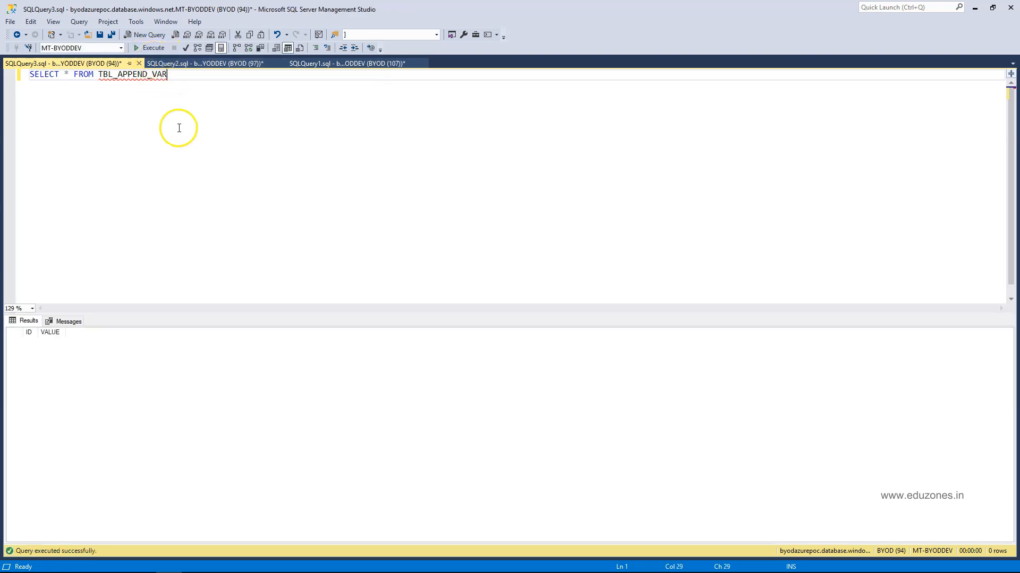
left_click(192, 73)
left_click(86, 107)
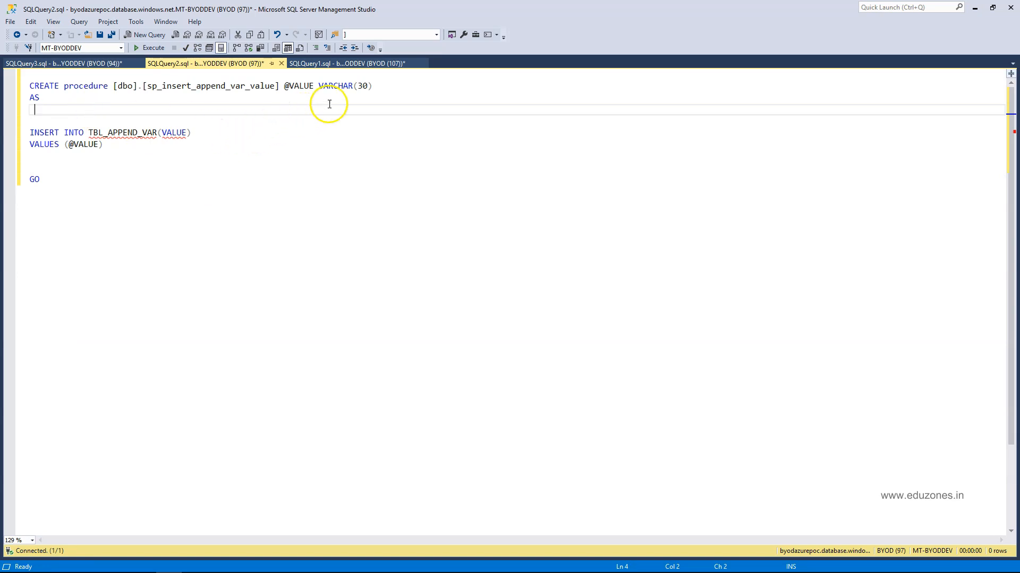
left_click_drag(373, 86, 281, 86)
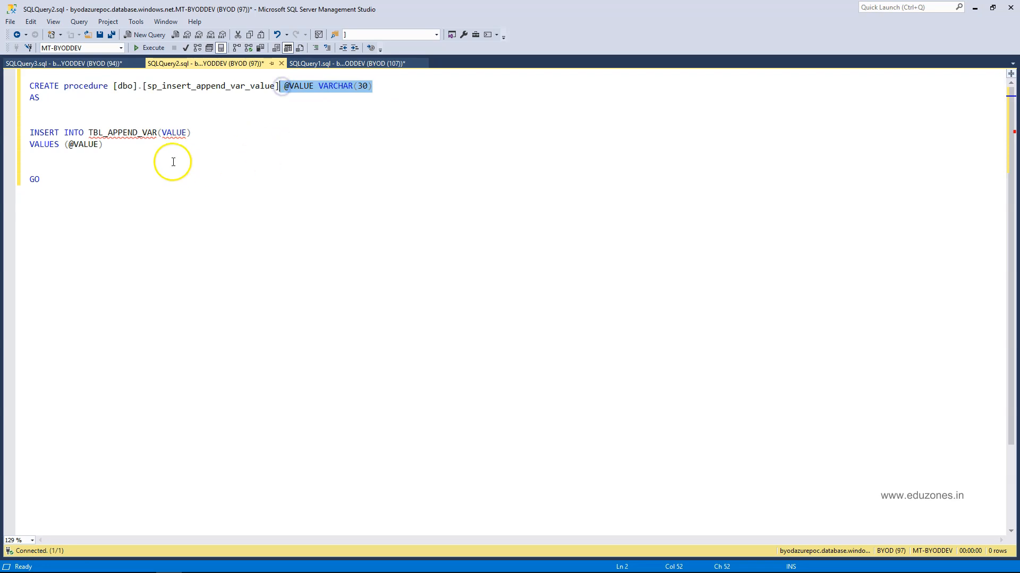
double_click(121, 133)
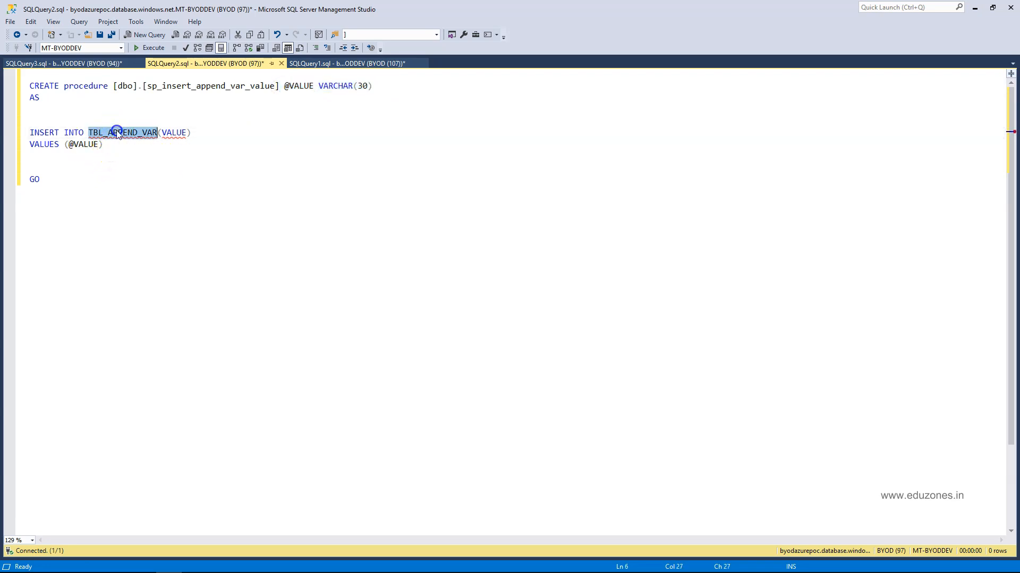
double_click(85, 143)
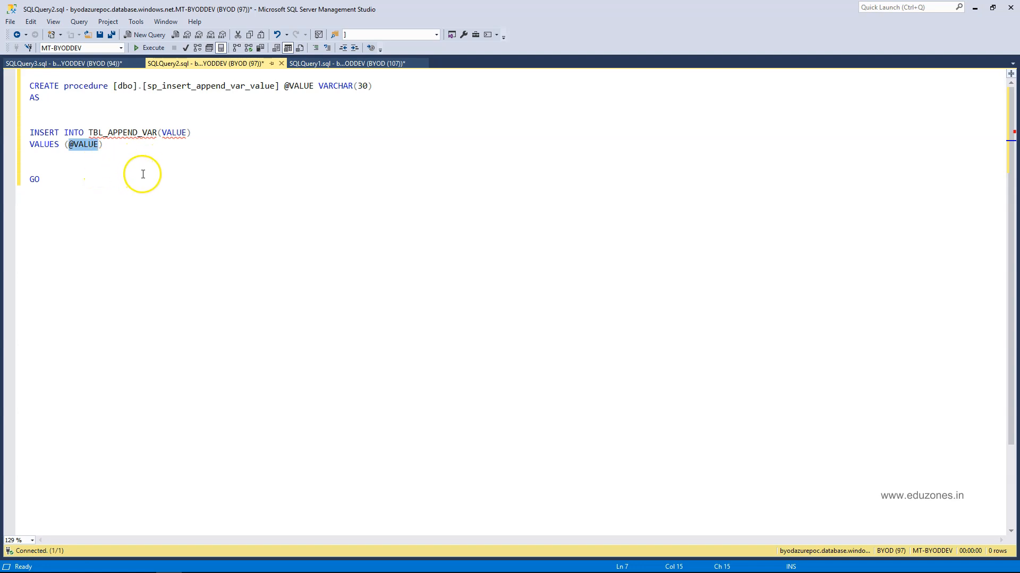
- Switch to Azure Data Factory and set the Stored procedure activity to linked service AzureSqlDatabase1 and procedure [dbo].[sp_insert_append_var_value]
left_click(299, 562)
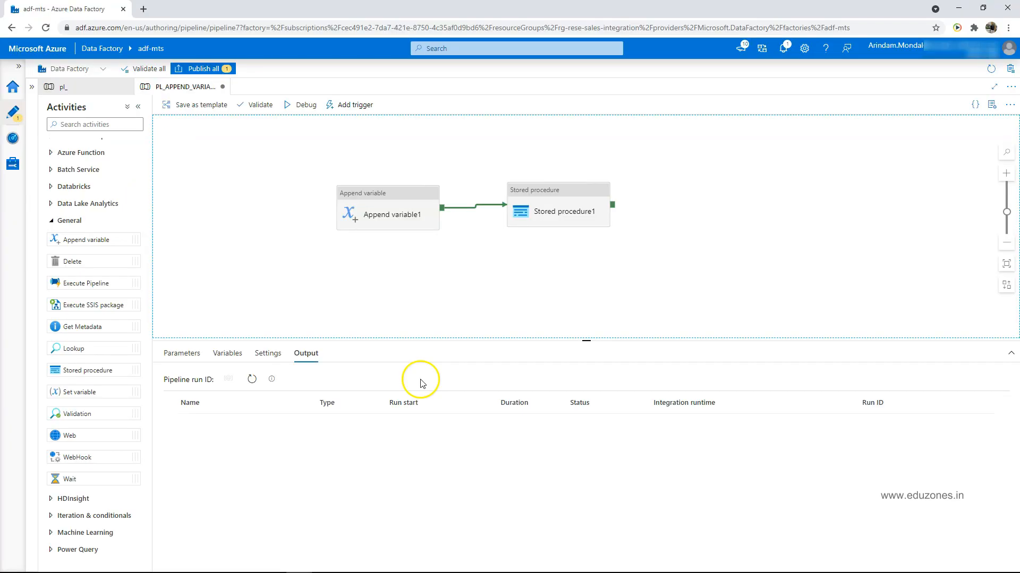
left_click(552, 201)
left_click(216, 354)
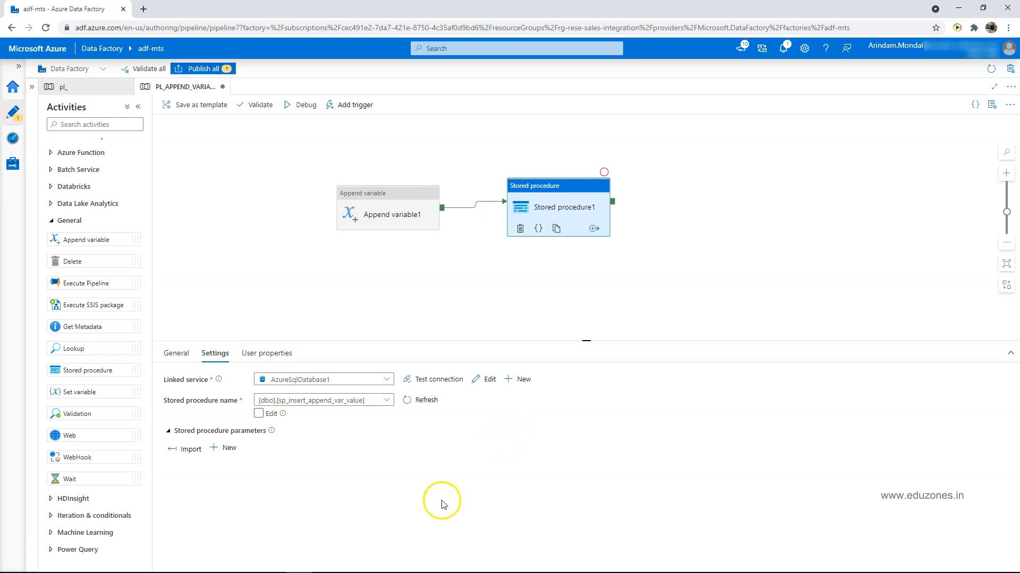
- Add a stored procedure parameter named VALUE with type String to the Stored procedure activity
left_click(227, 447)
type("VALUE")
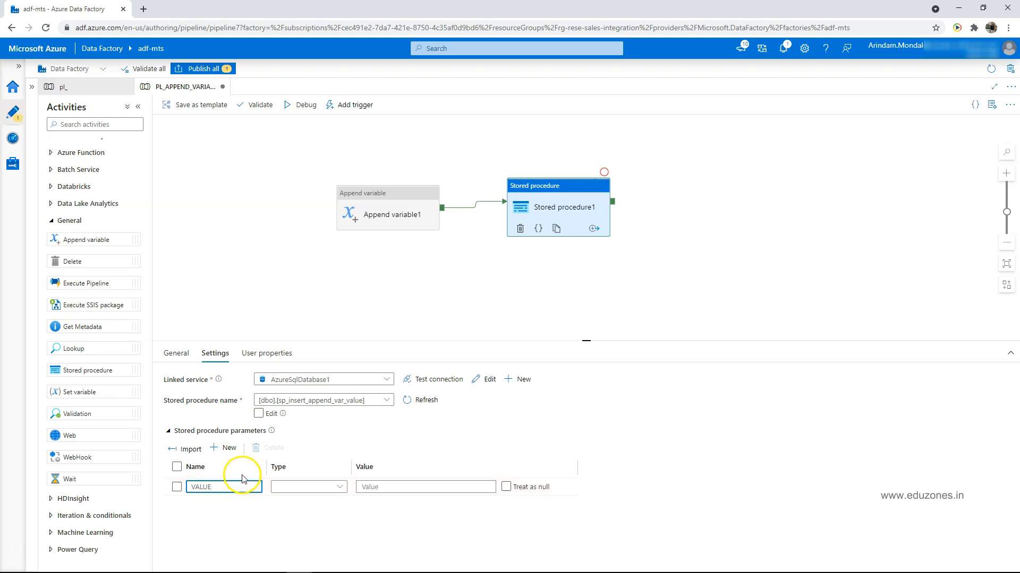
left_click(299, 487)
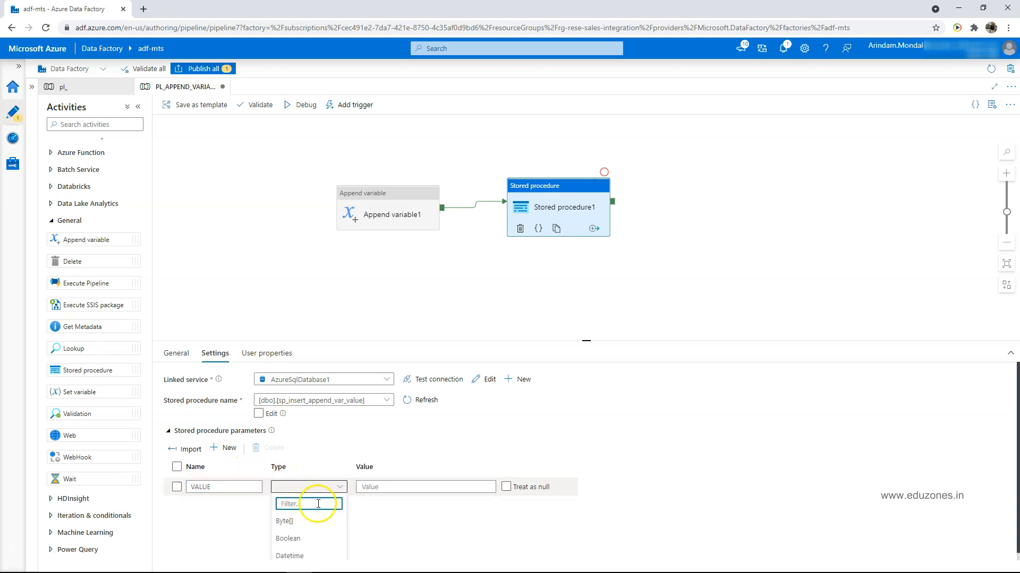
left_click_drag(406, 340, 416, 281)
scroll(305, 467, "down", 2)
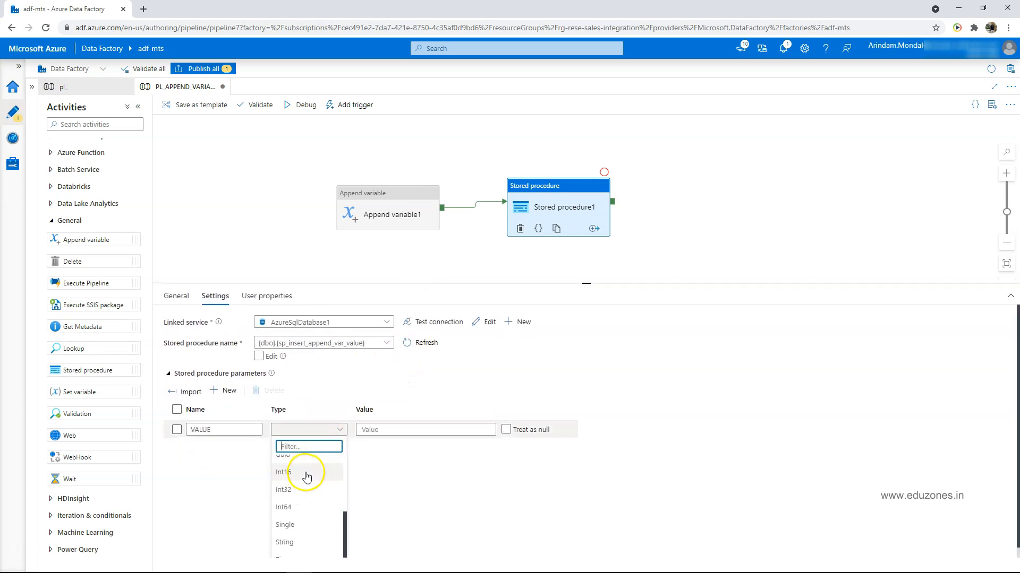
scroll(307, 475, "down", 1)
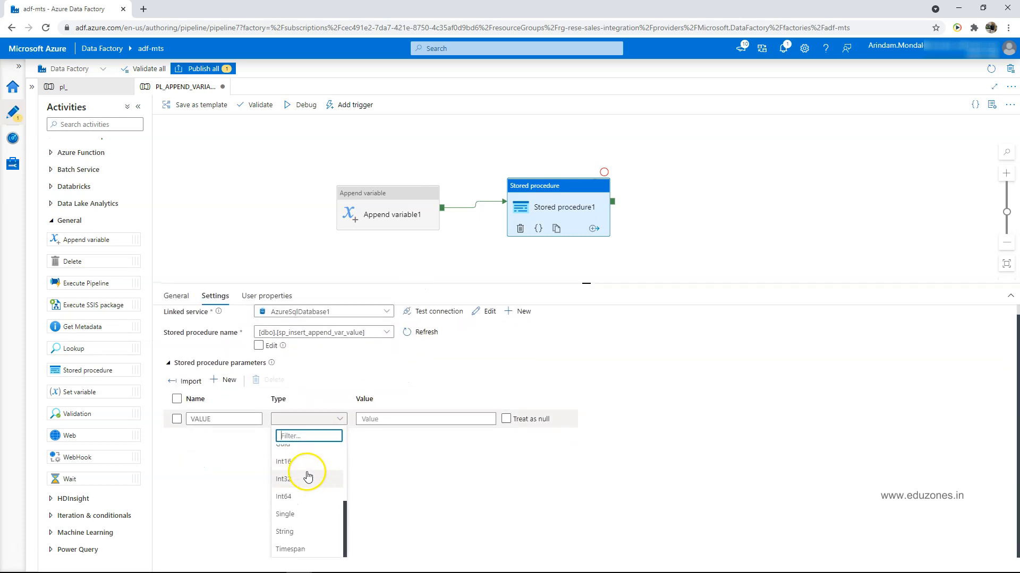
left_click(304, 539)
left_click(392, 436)
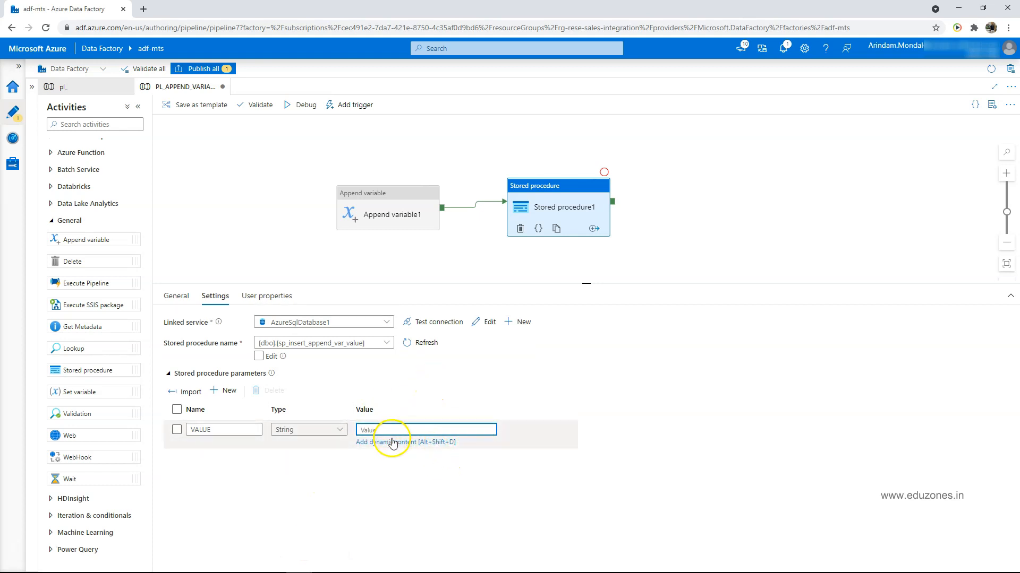
left_click(391, 442)
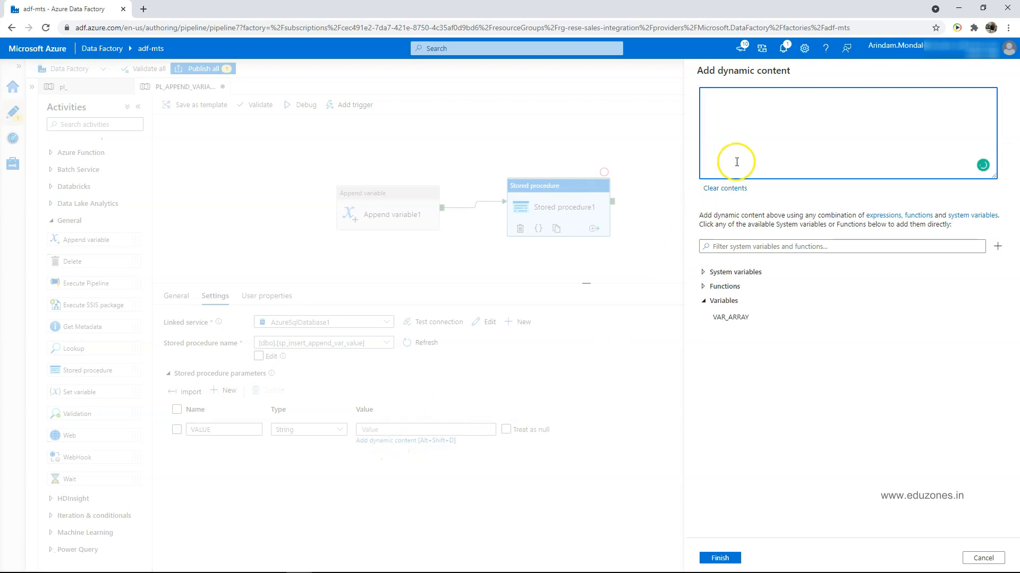
left_click(730, 317)
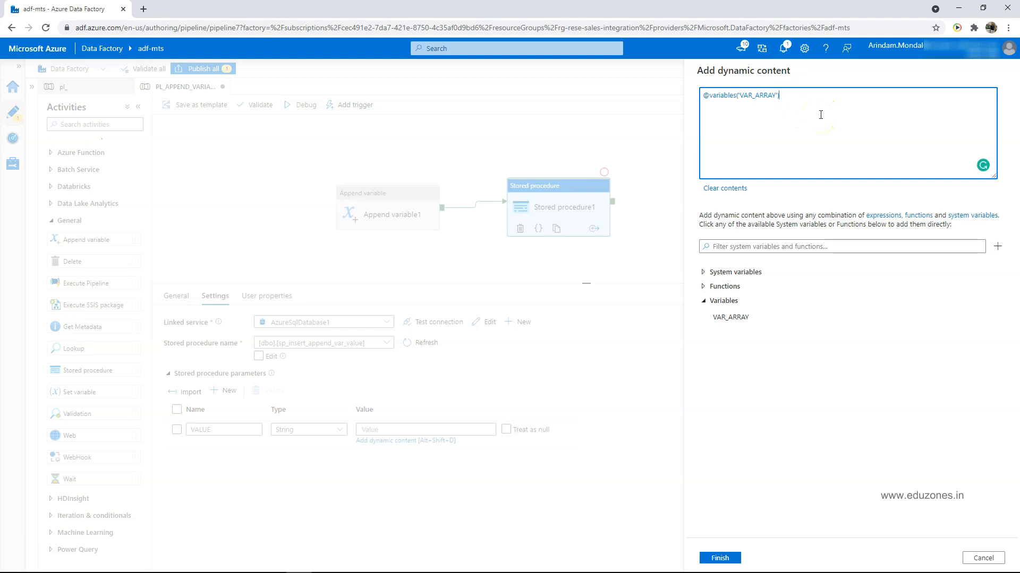
left_click(811, 127)
type("[2]")
left_click(718, 557)
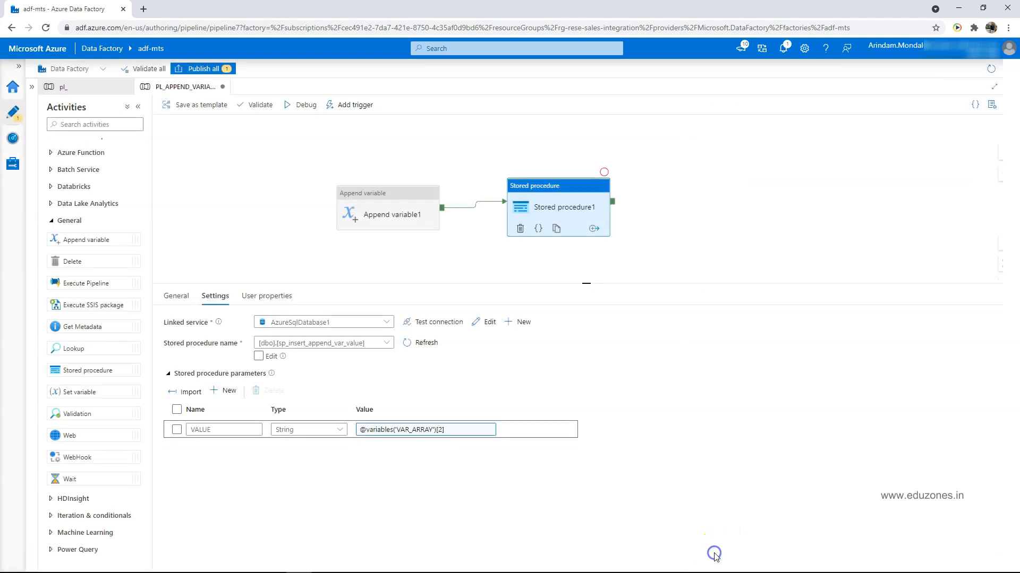
- Deselect the Stored procedure activity and run the pipeline in debug mode
left_click(280, 178)
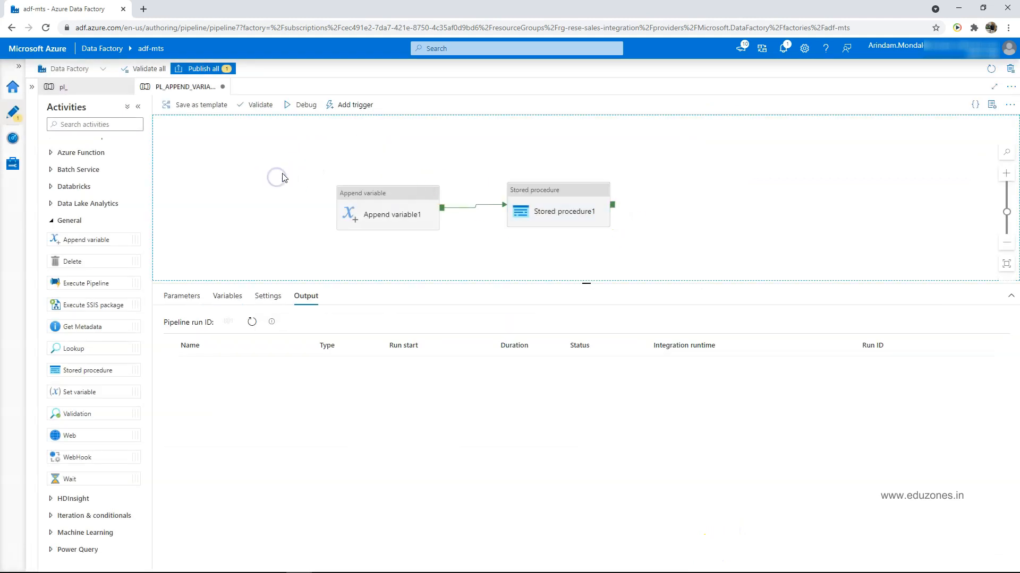
left_click(306, 106)
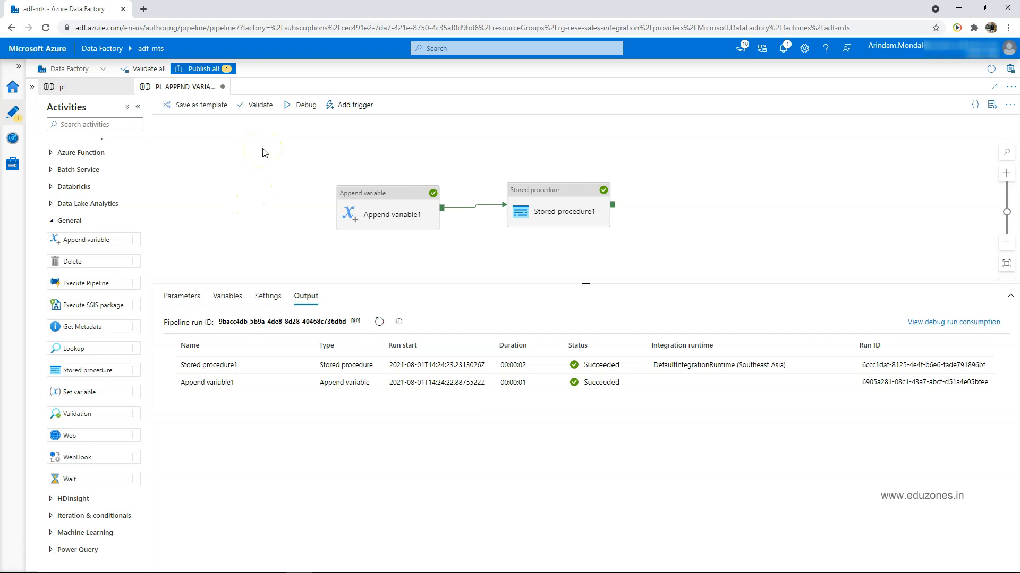
- Switch to SQL Server Management Studio and rerun SELECT * FROM TBL_APPEND_VAR to check the table's rows
left_click(204, 563)
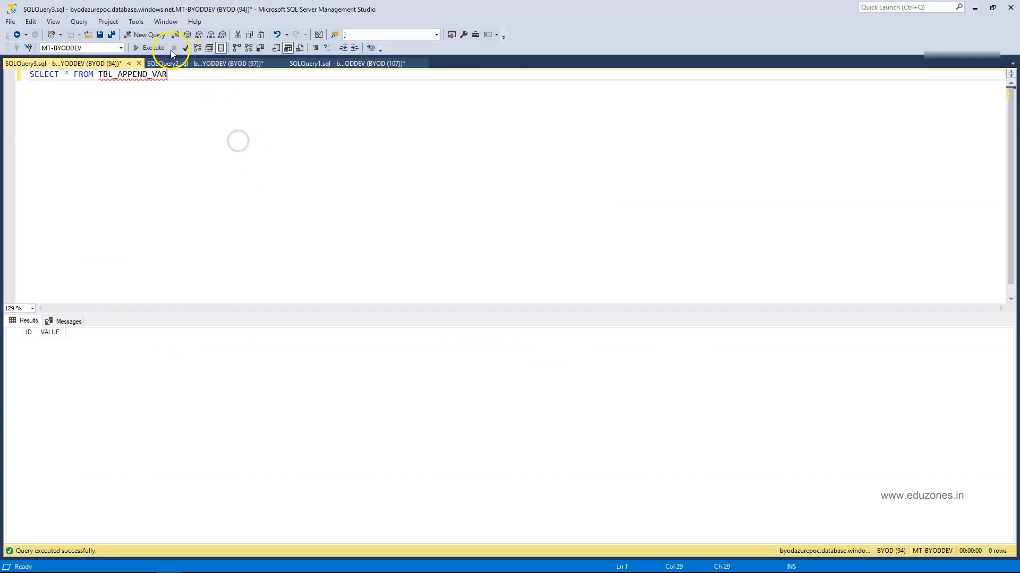
left_click(157, 48)
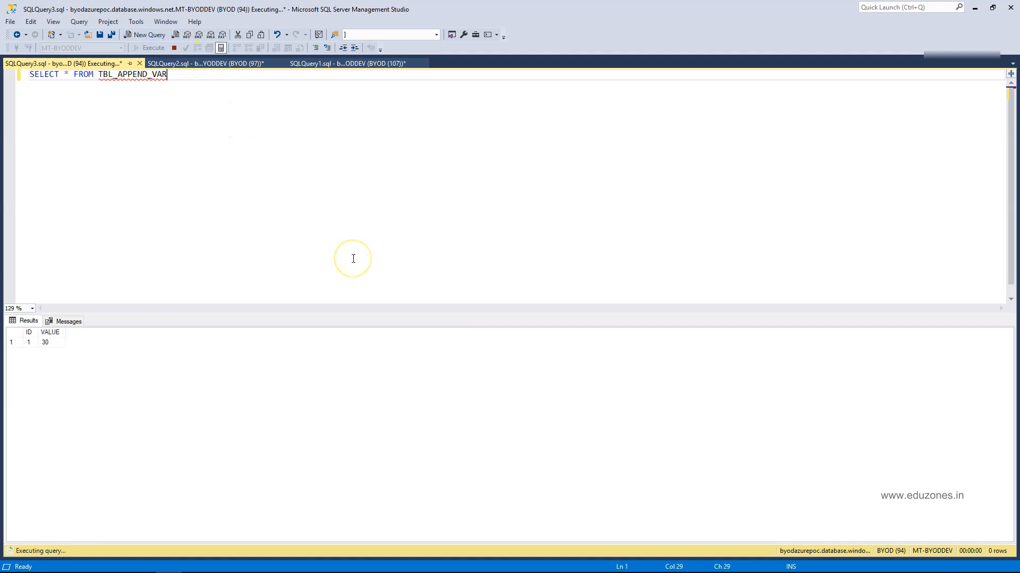
left_click(188, 138)
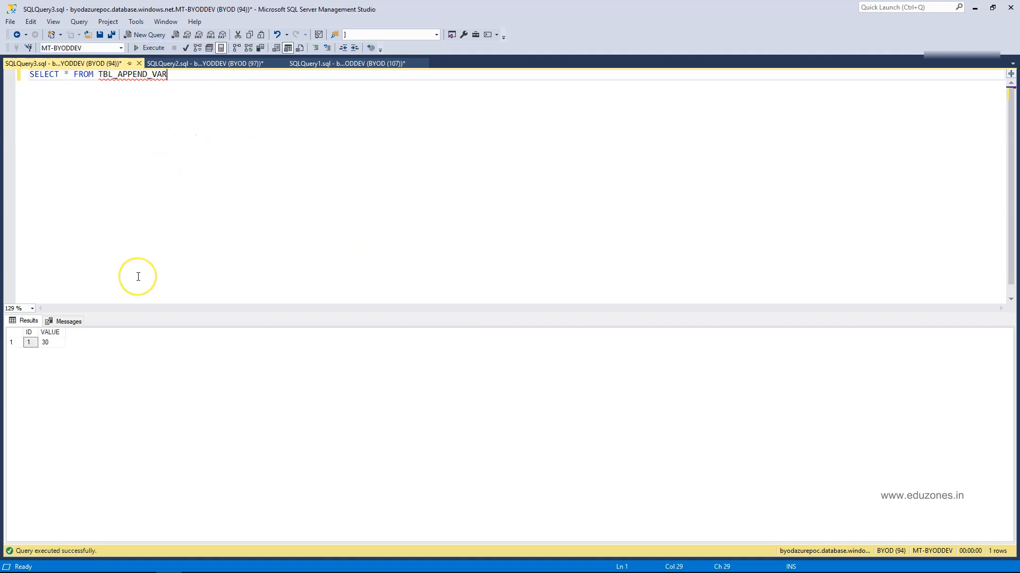